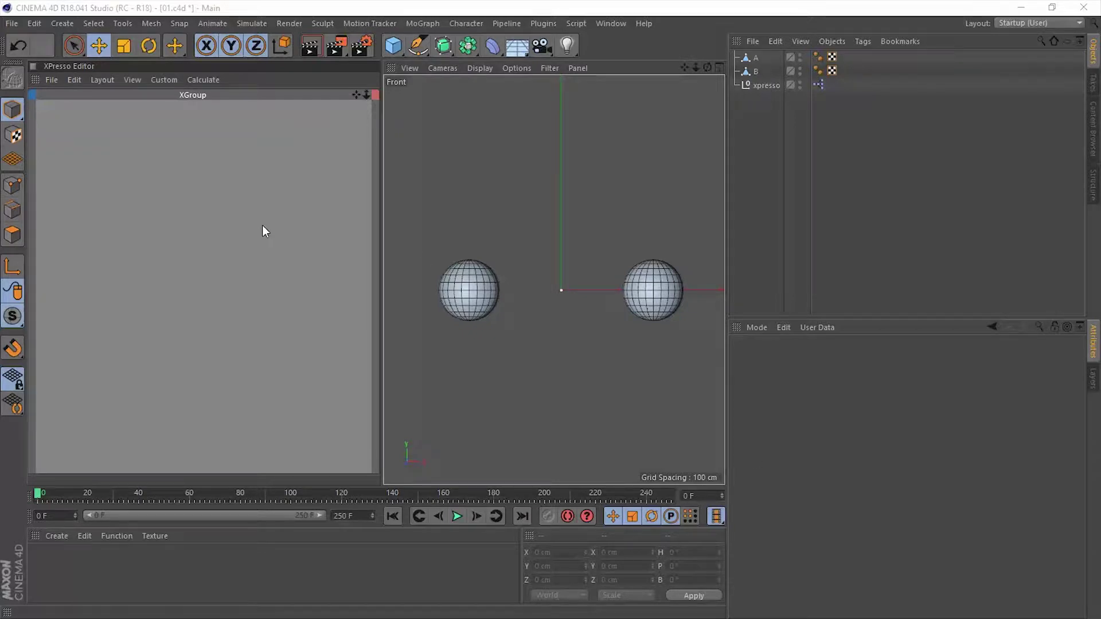
Step: Bring up the New Node > XPresso category list in the empty XGroup
right_click(132, 159)
Step: Add a Remark node from XPresso > General and enlarge it into a large box
mouse_move(172, 168)
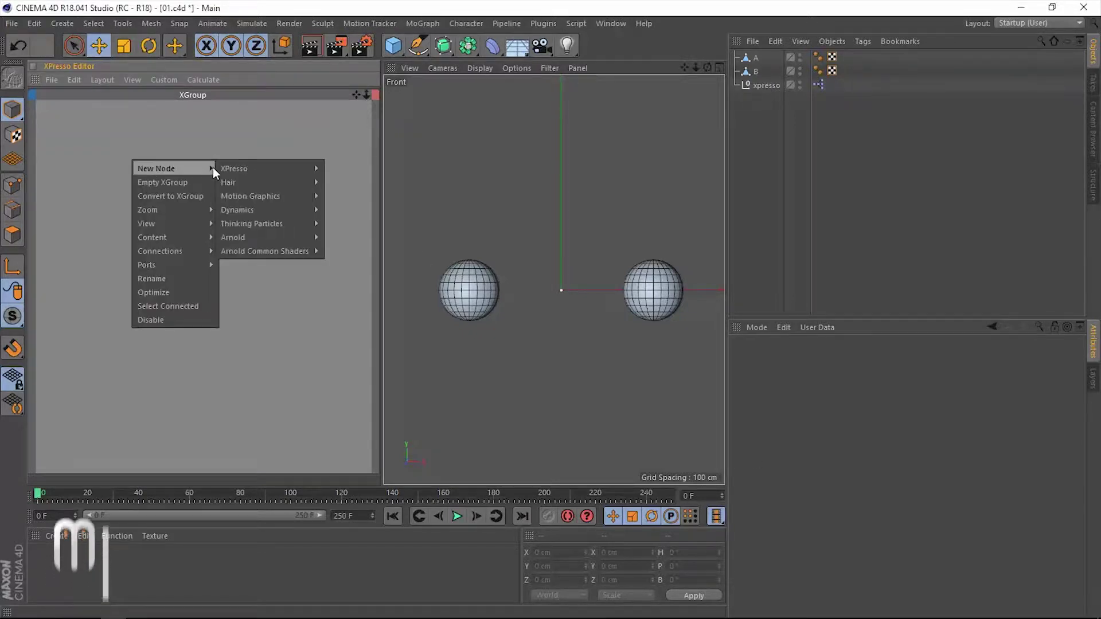
mouse_move(264, 168)
mouse_move(344, 168)
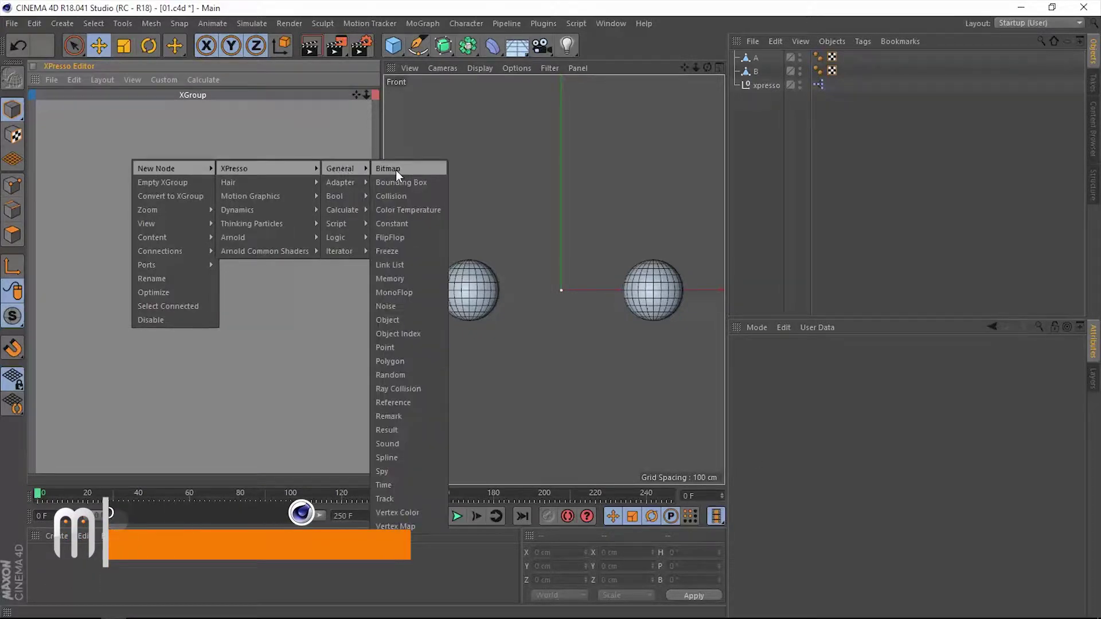
left_click(408, 416)
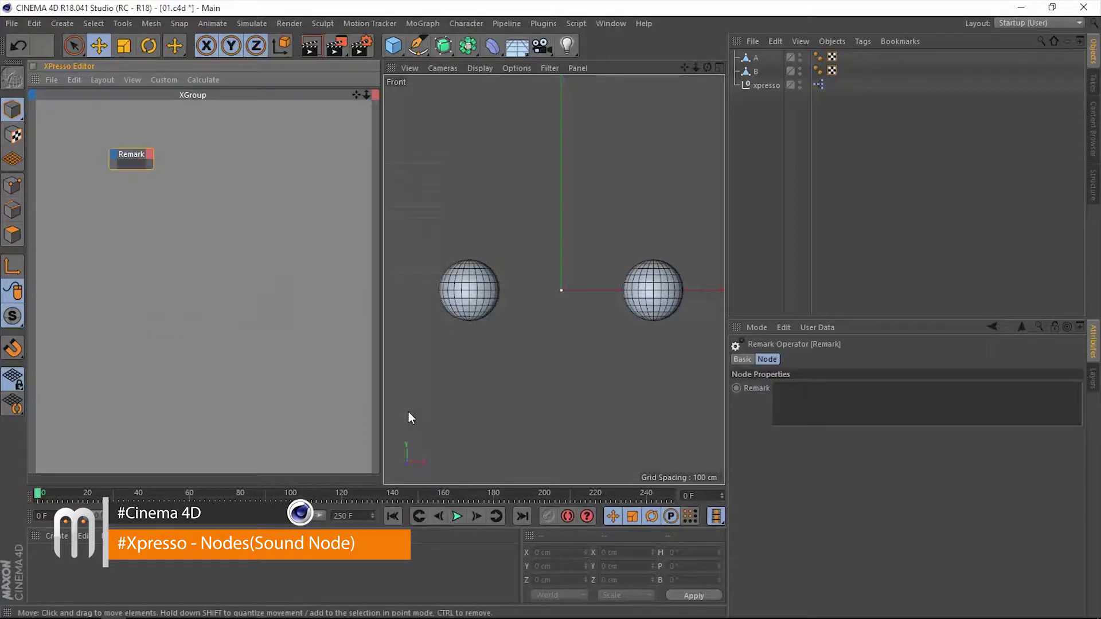
left_click_drag(152, 166, 256, 247)
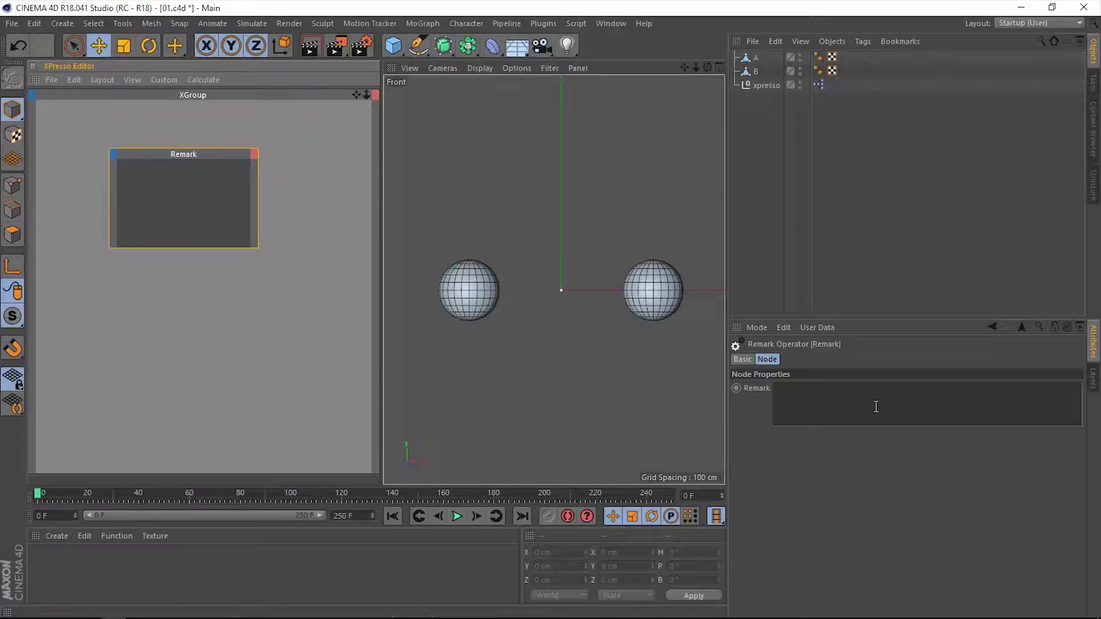
Step: Enter the note 'any comments to' in the Remark node's Remark field
left_click(852, 397)
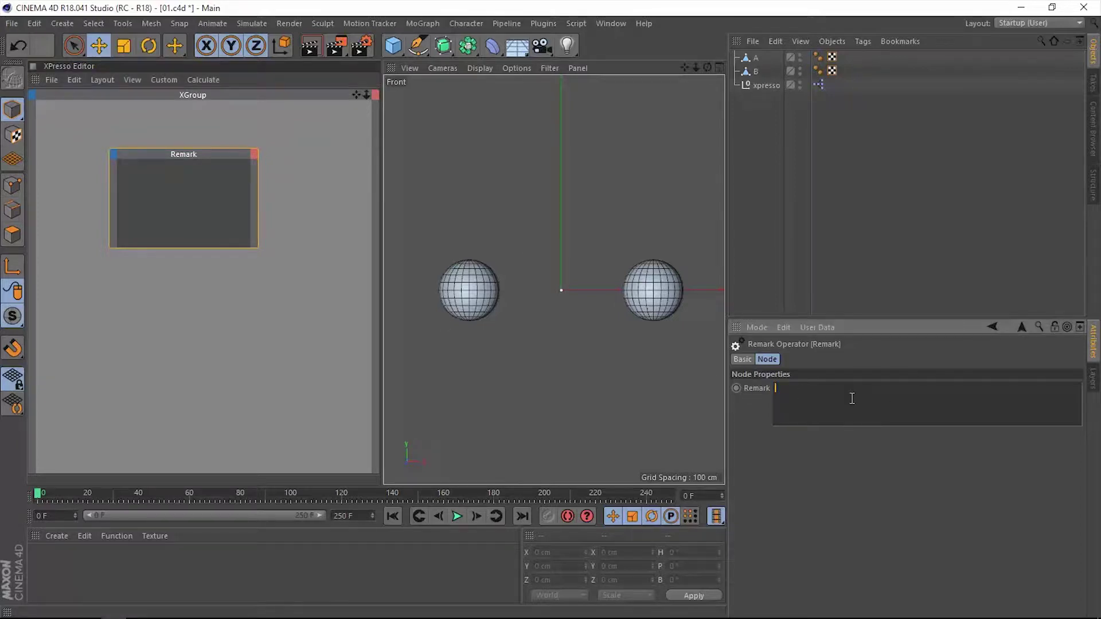
type("any comments to")
left_click(838, 474)
right_click(187, 152)
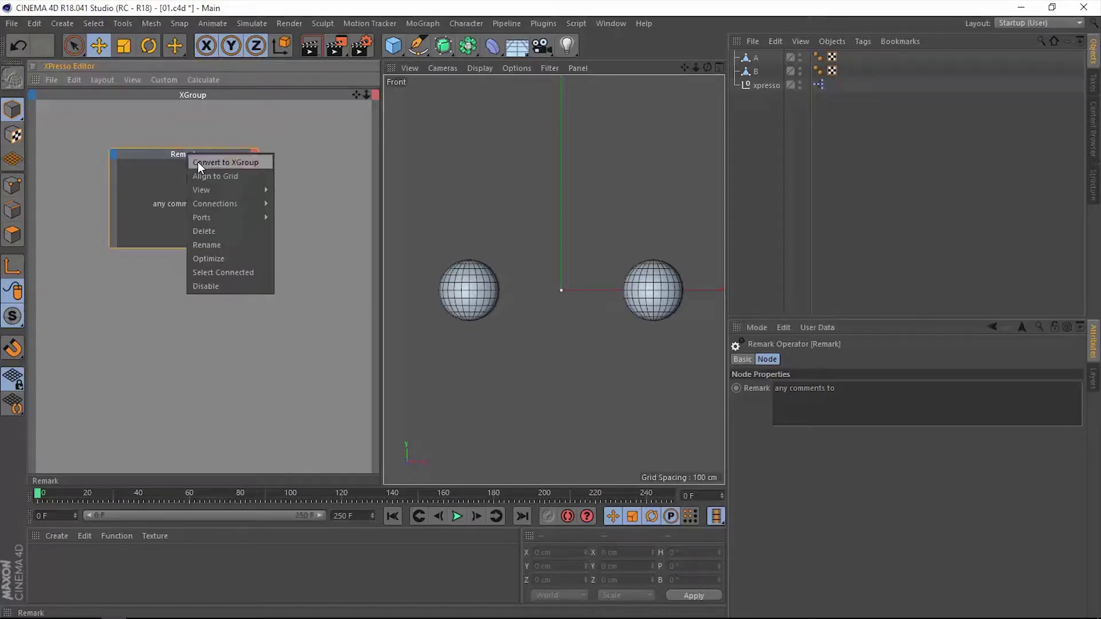
Step: Rename the Remark node to 'comments'
left_click(217, 245)
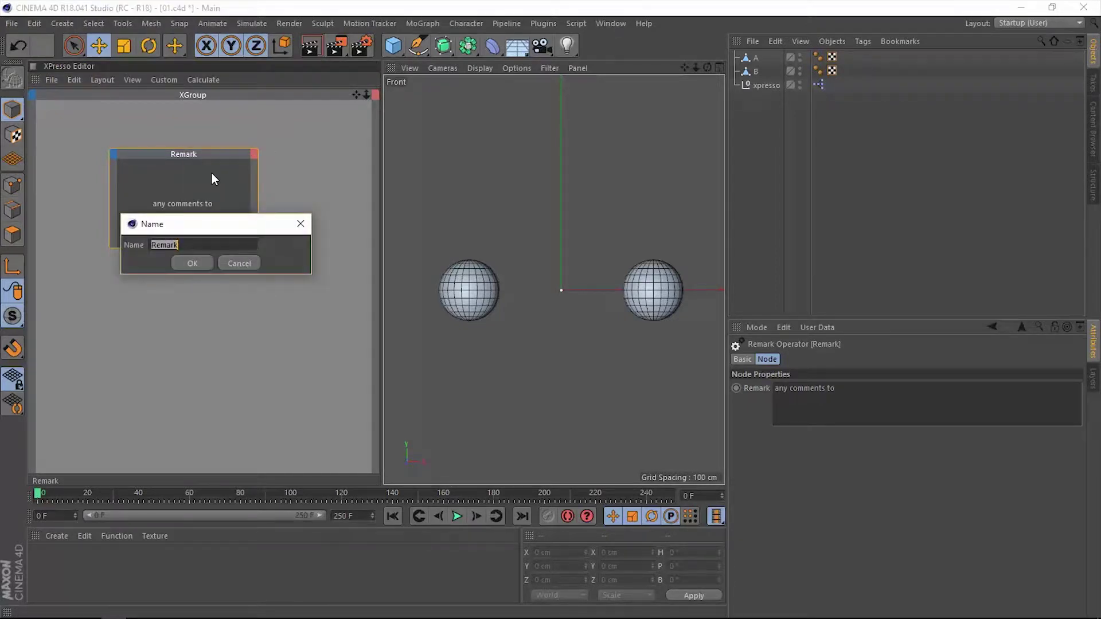
type("comments")
key("Return")
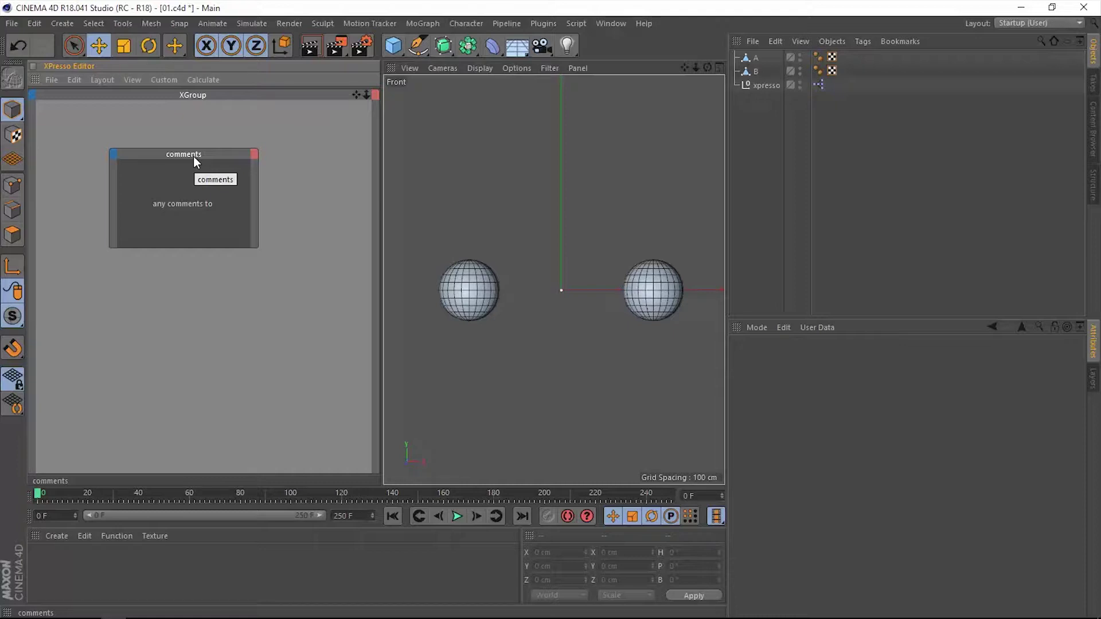
left_click(194, 156)
Step: Delete the comments node and add a Sound node from XPresso > General
key("Delete")
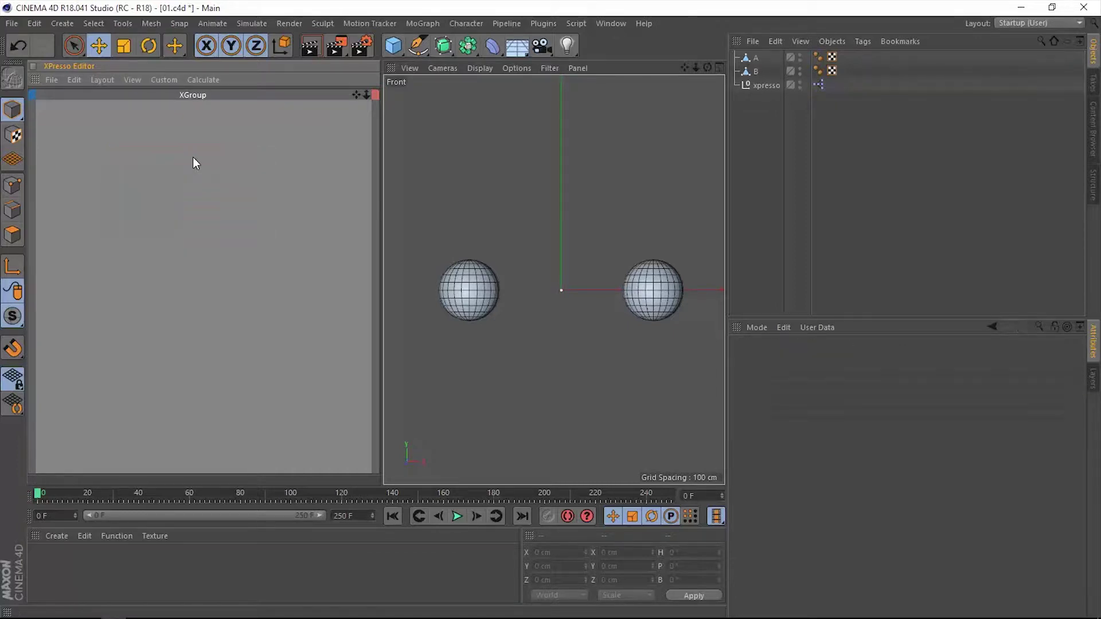
right_click(193, 157)
mouse_move(212, 166)
mouse_move(412, 167)
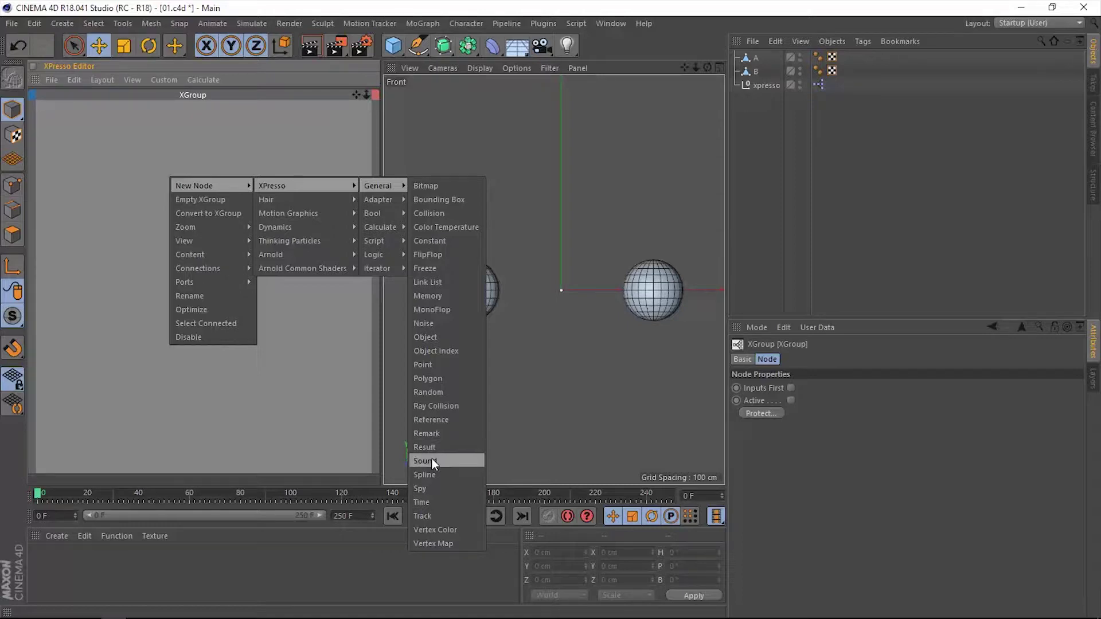
left_click(431, 459)
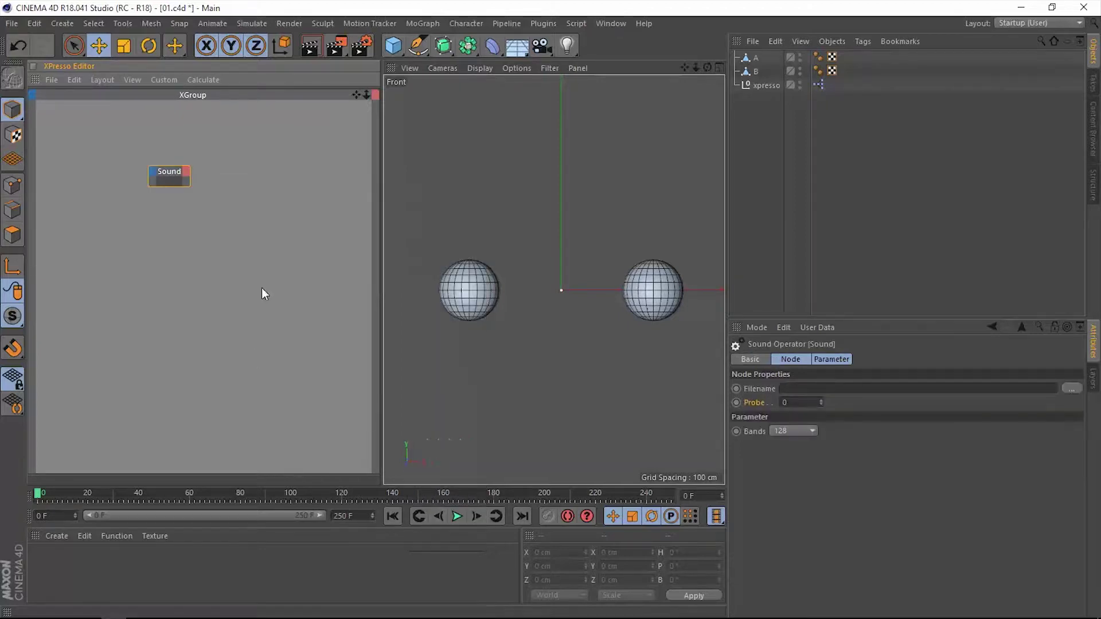
Step: Enlarge the Sound node and move it lower in the XGroup
left_click_drag(189, 185, 266, 241)
left_click_drag(228, 170, 218, 226)
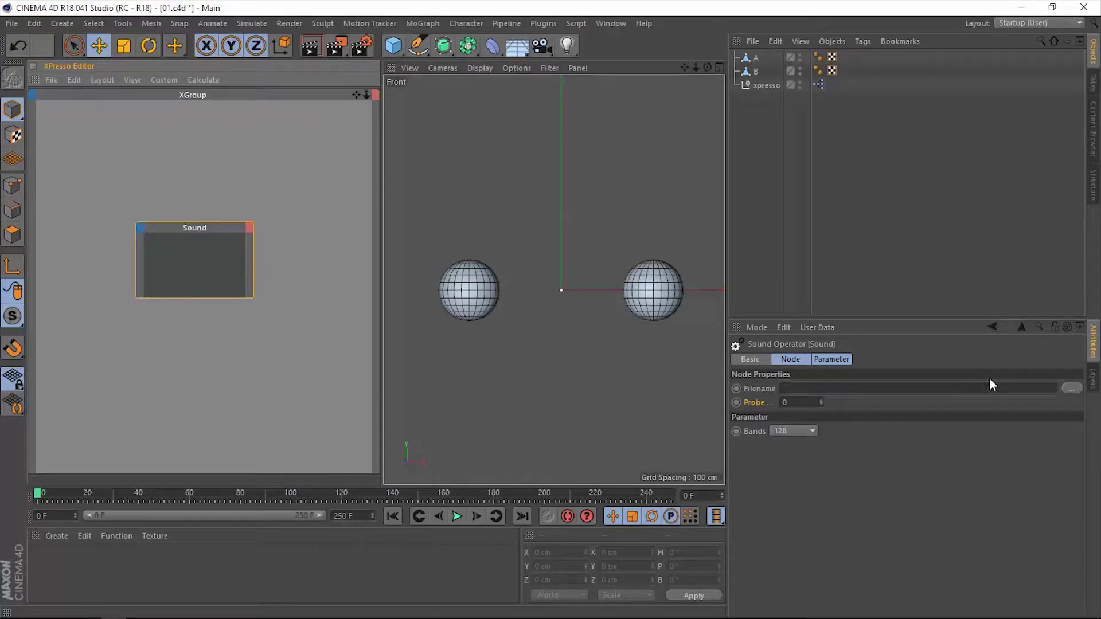
left_click(1071, 389)
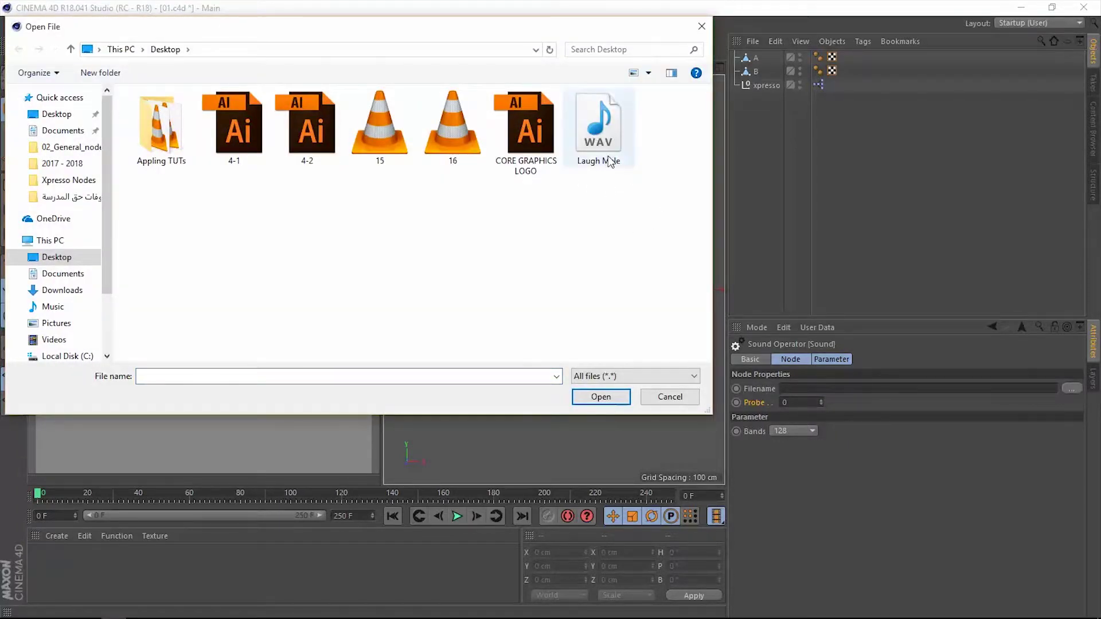
Step: Load Laugh Male.wav into the Sound node, test playback, and rewind to frame 0
double_click(604, 138)
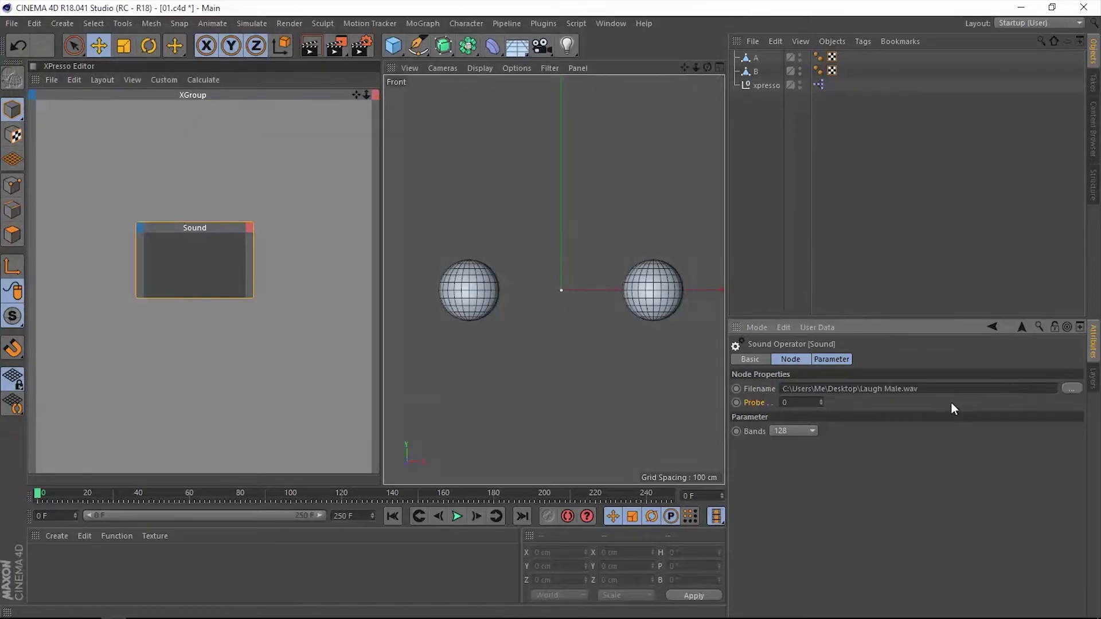
left_click(457, 516)
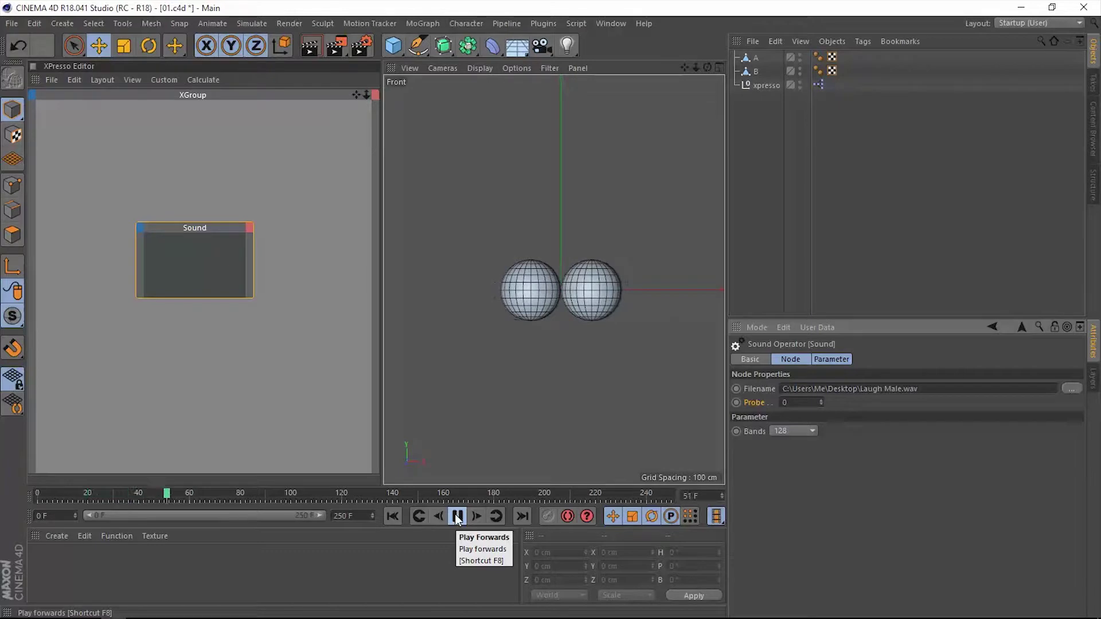
left_click(457, 518)
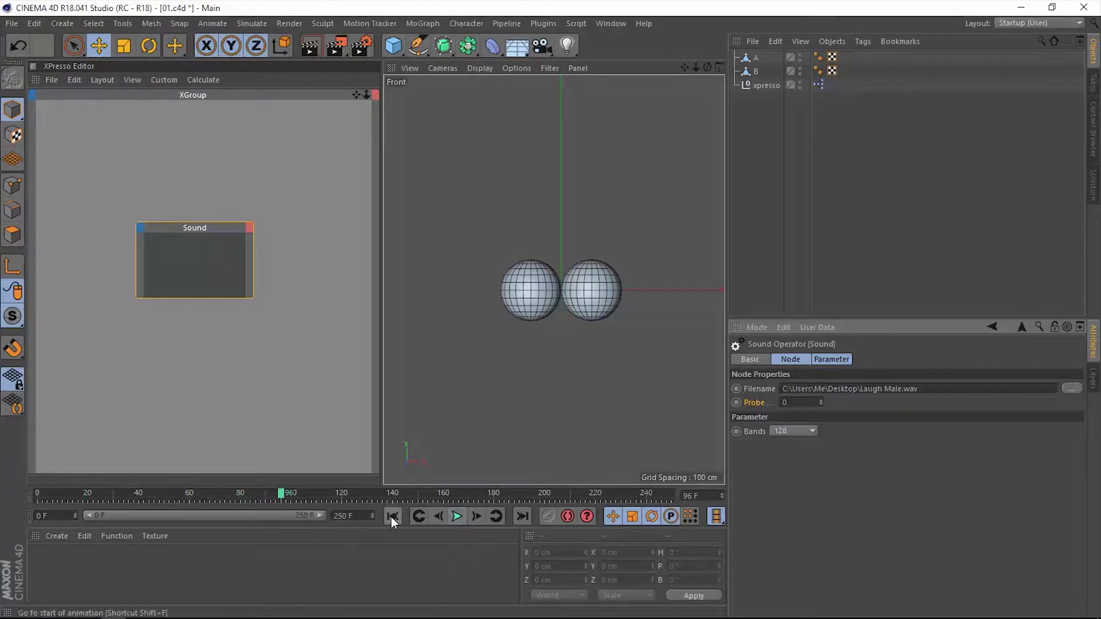
left_click(393, 516)
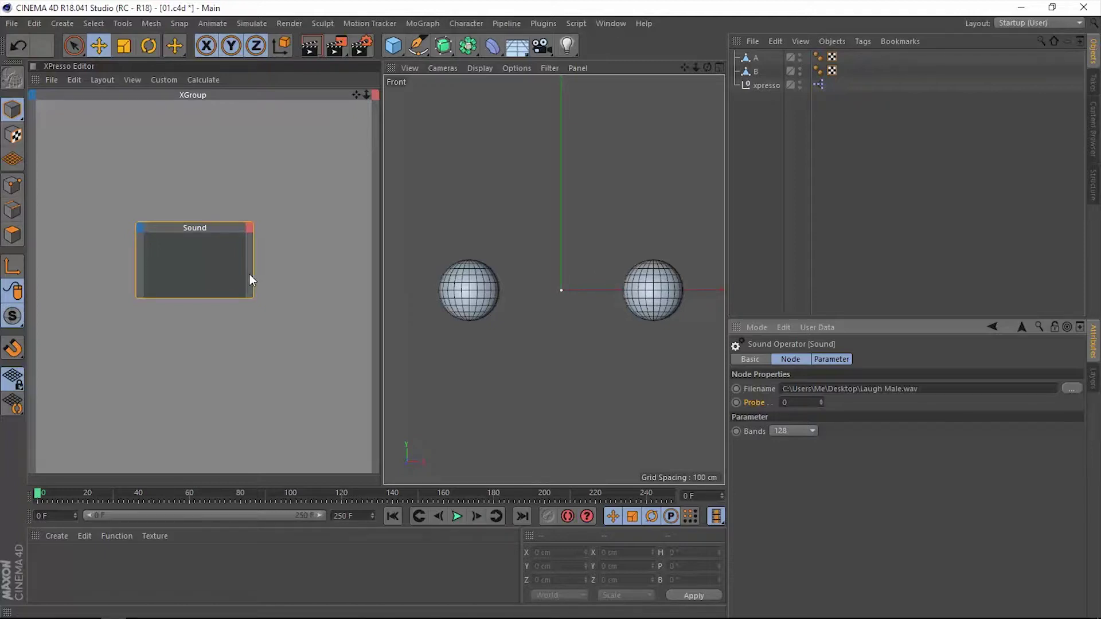
Step: Give the Sound node a Play input port with Play unchecked, then play to frame 214
left_click(198, 231)
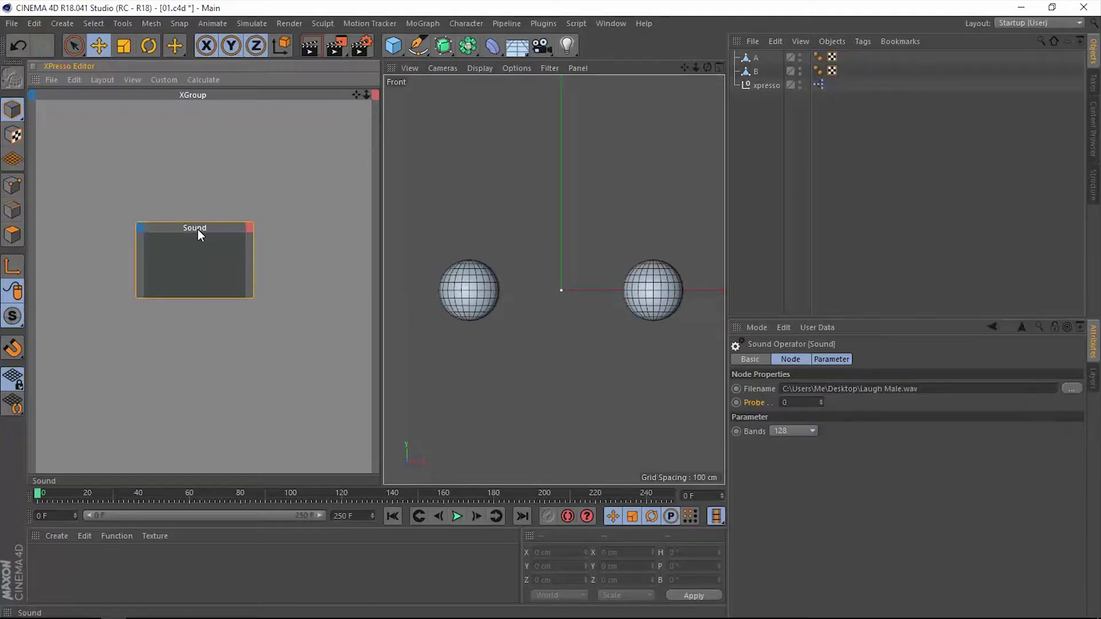
left_click(140, 227)
left_click(152, 250)
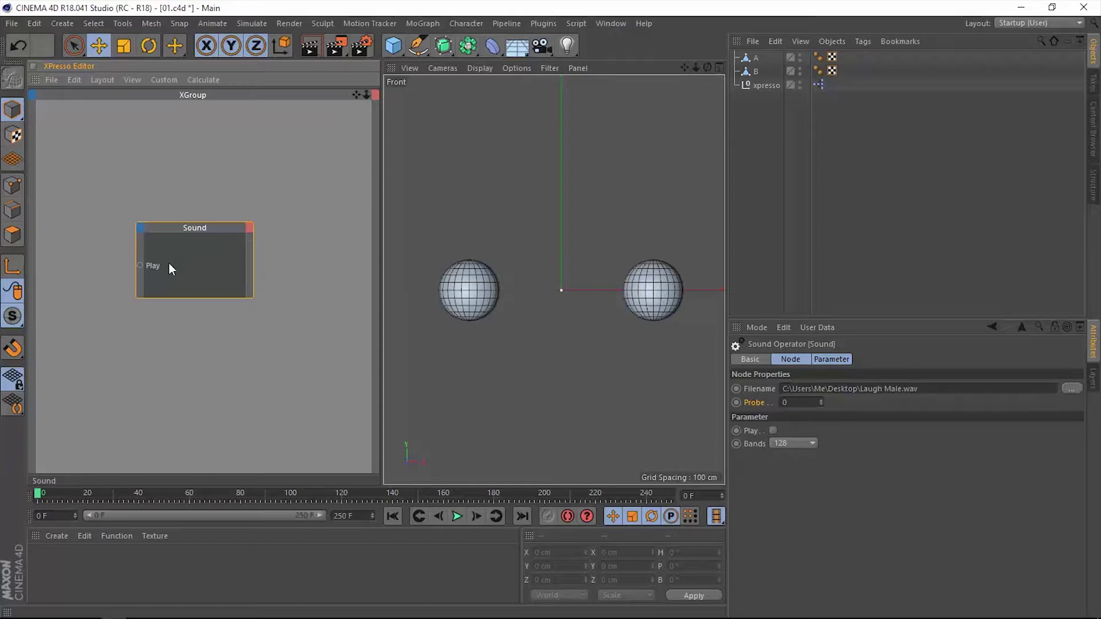
left_click(773, 431)
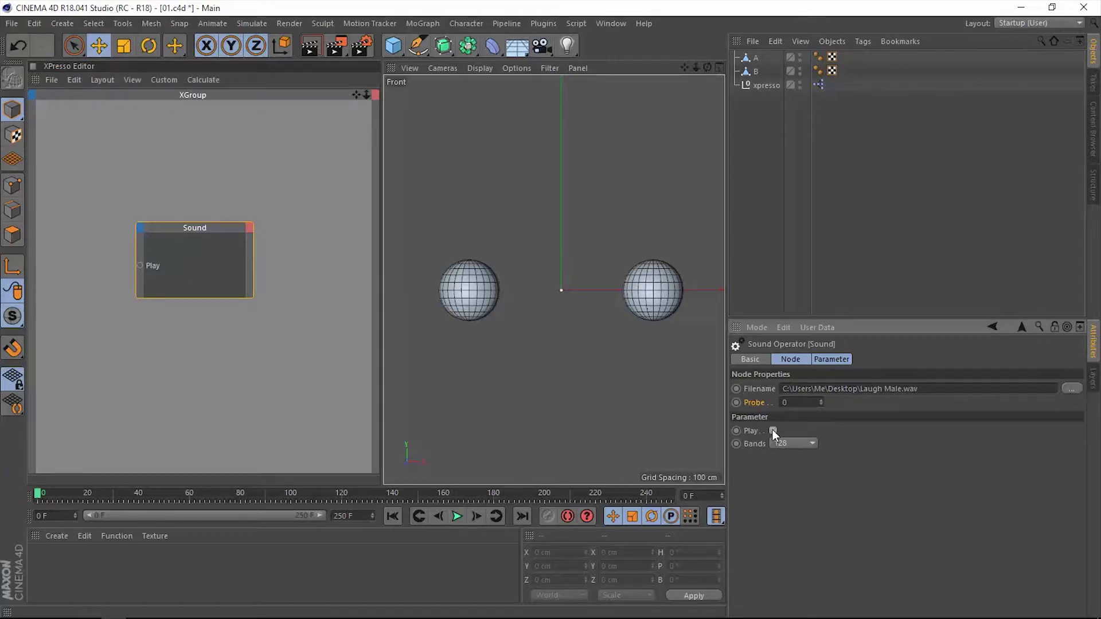
left_click(772, 431)
left_click(457, 516)
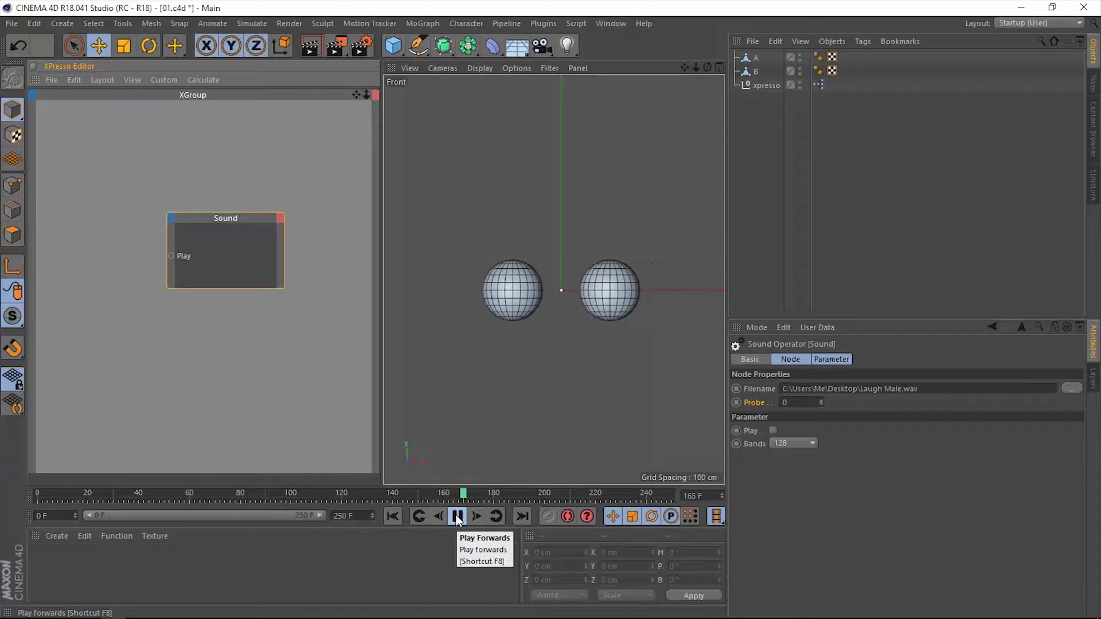
left_click(457, 518)
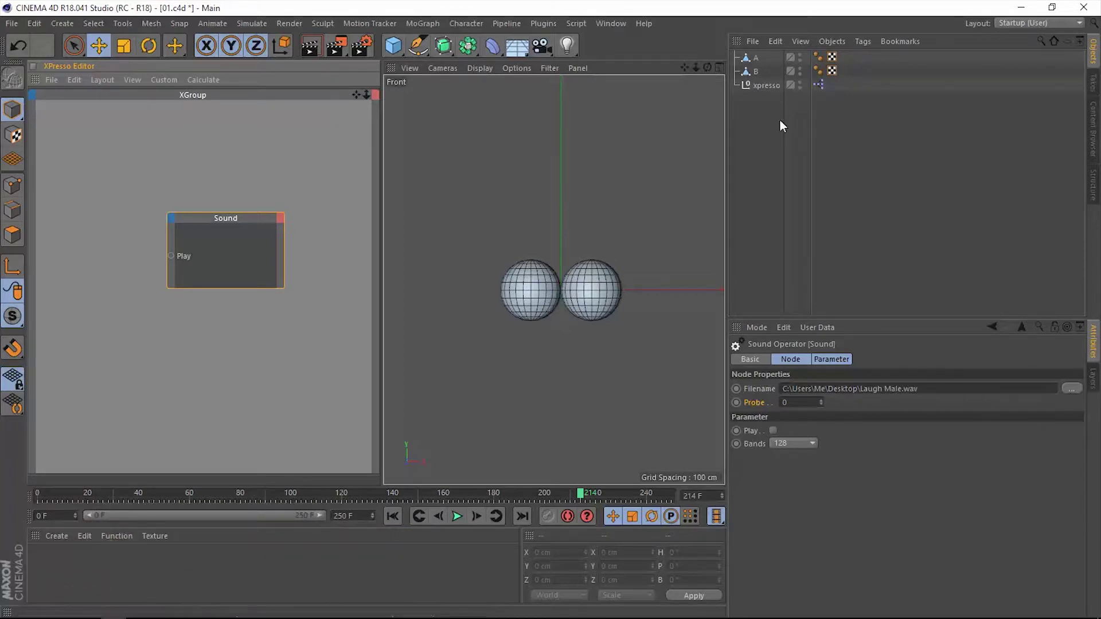
Step: Bring spheres A and B into the XGroup as nodes and add a Collision node
left_click(754, 59)
left_click(756, 72, "ctrl")
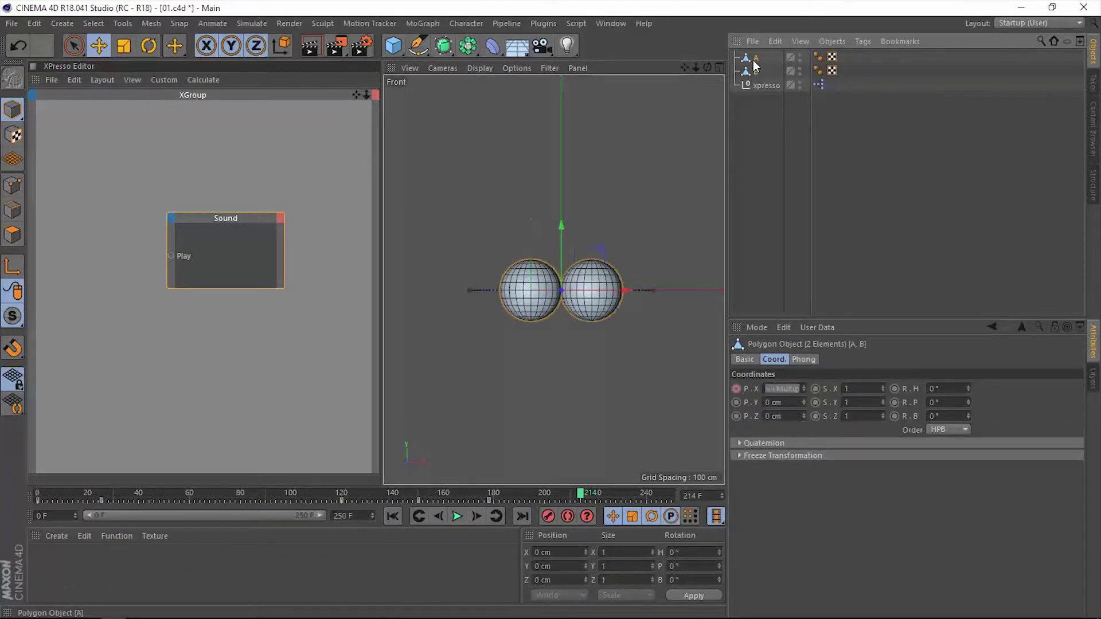
left_click_drag(755, 70, 50, 311)
right_click(93, 246)
mouse_move(124, 255)
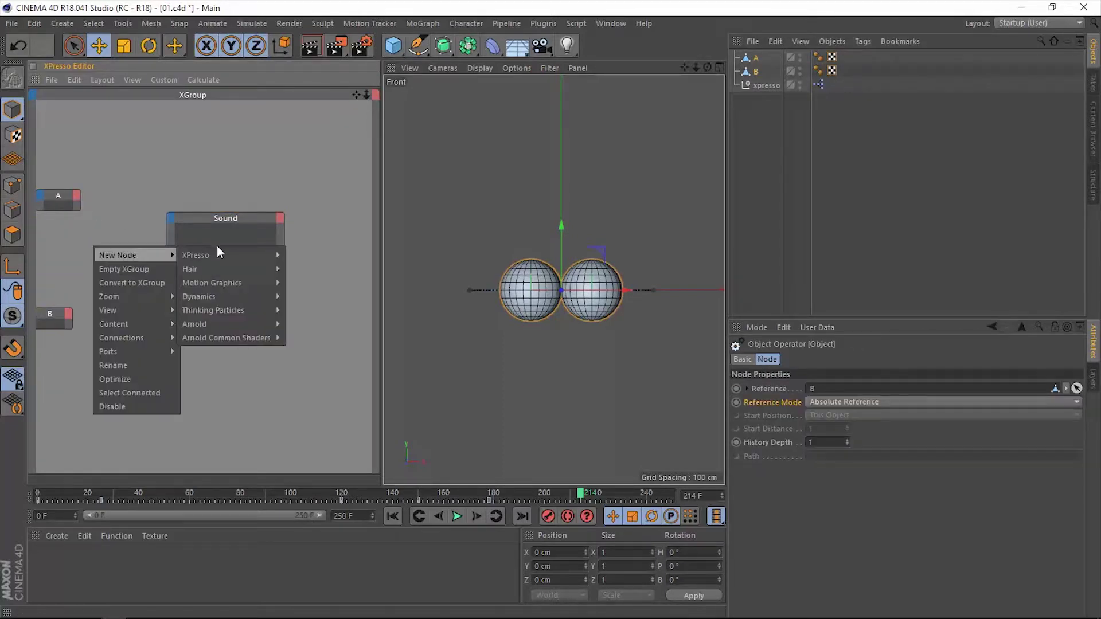
mouse_move(217, 255)
mouse_move(298, 258)
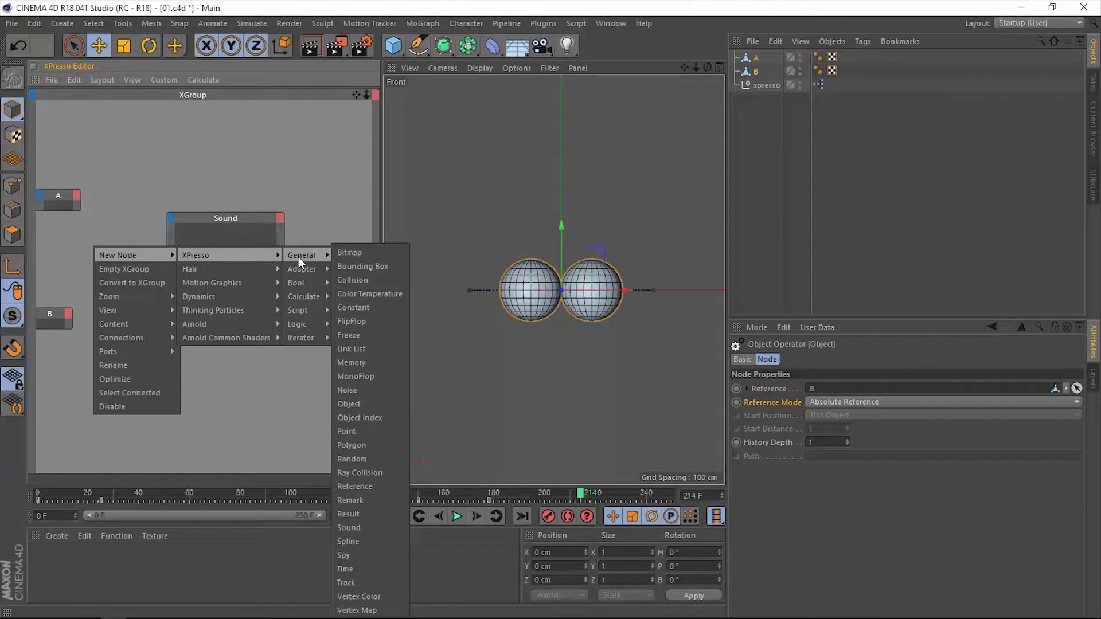
left_click(355, 280)
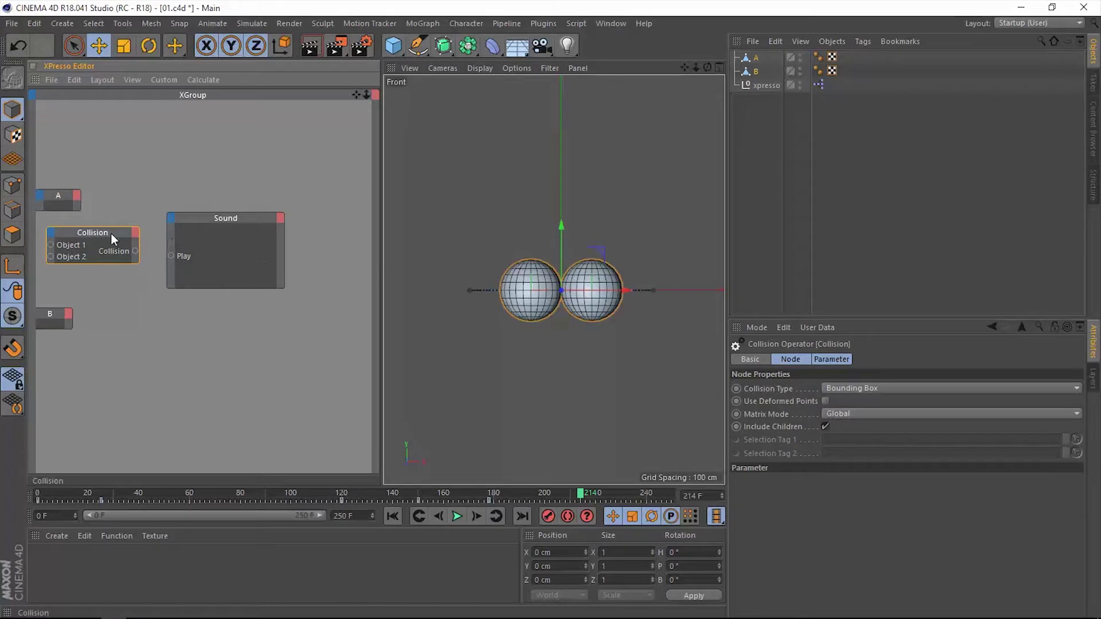
Step: Wire A's and B's Object outputs into Collision's Object 1 and Object 2, then rewind to frame 0
left_click(76, 196)
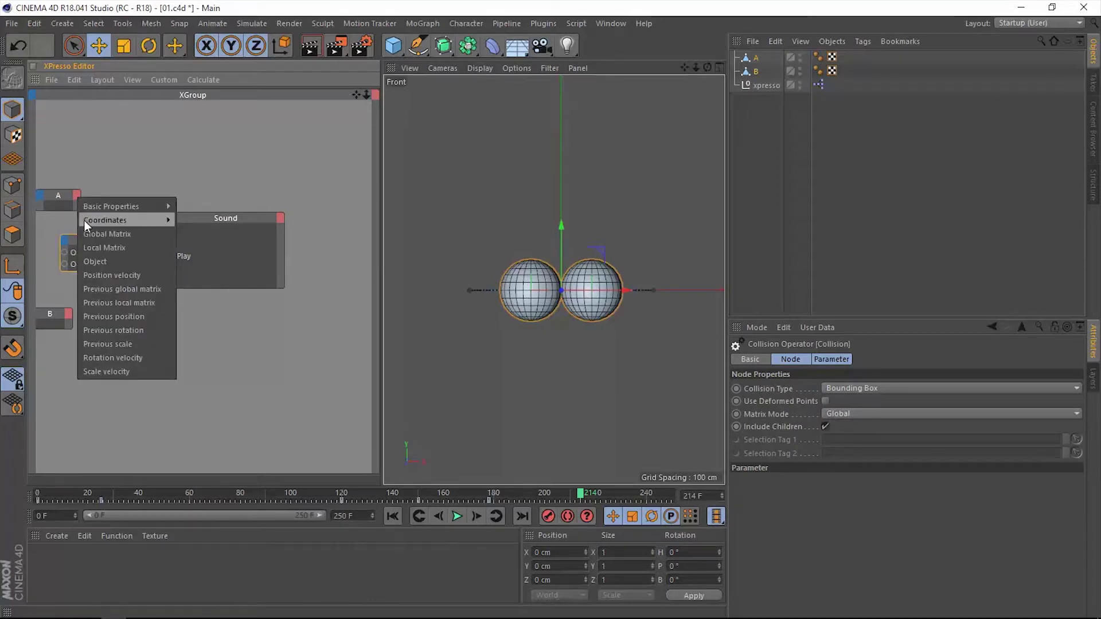
left_click(98, 257)
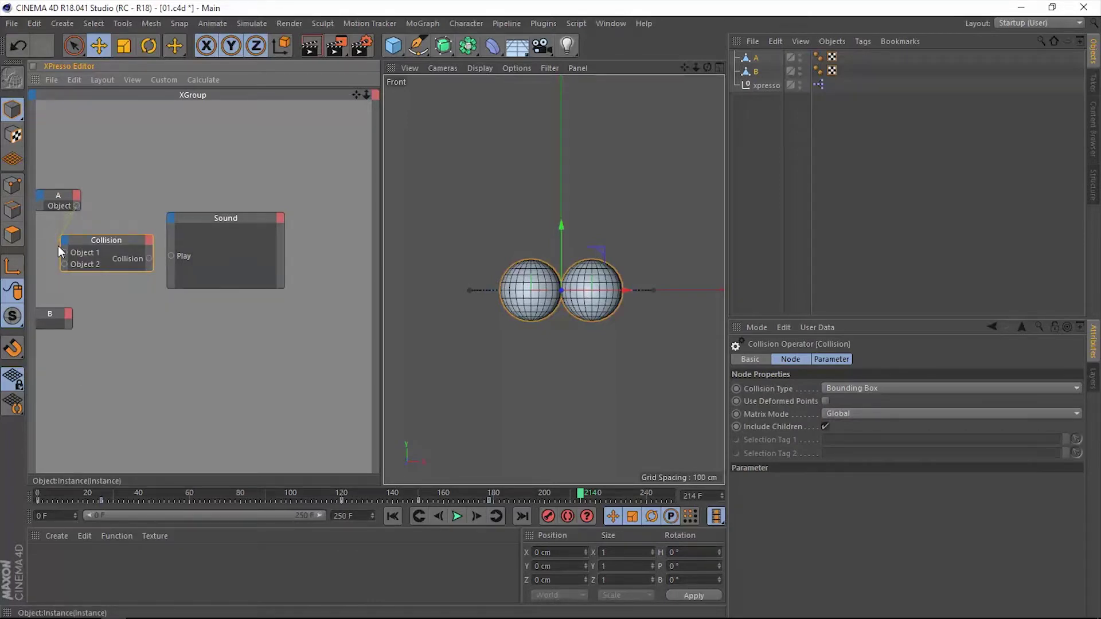
left_click_drag(63, 252, 64, 253)
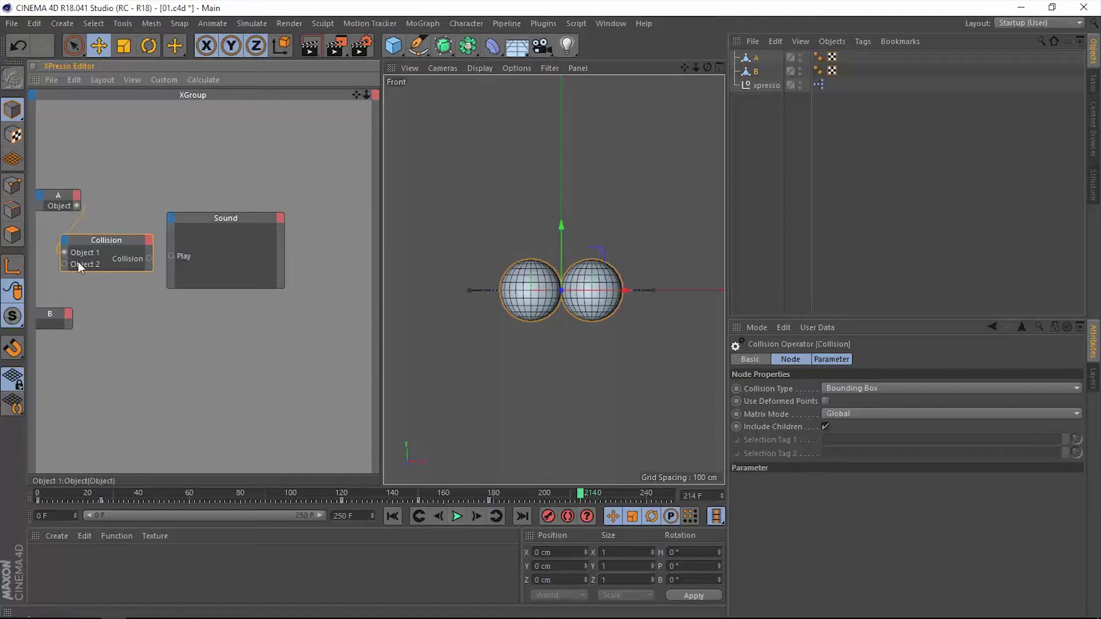
left_click(67, 318)
left_click(98, 379)
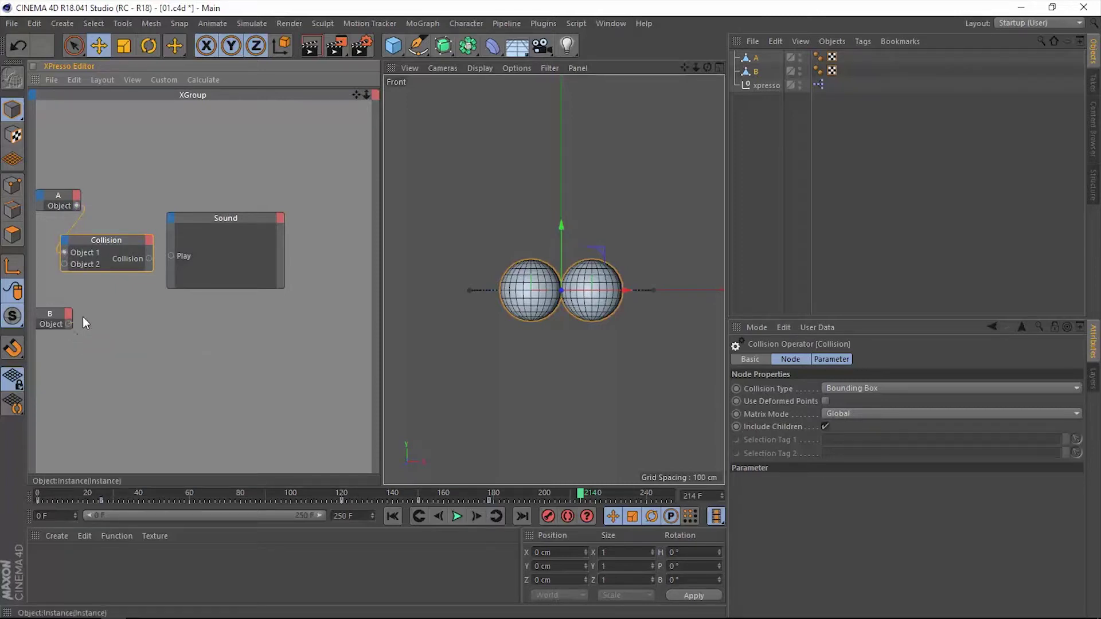
left_click_drag(63, 265, 64, 265)
left_click_drag(121, 242, 126, 242)
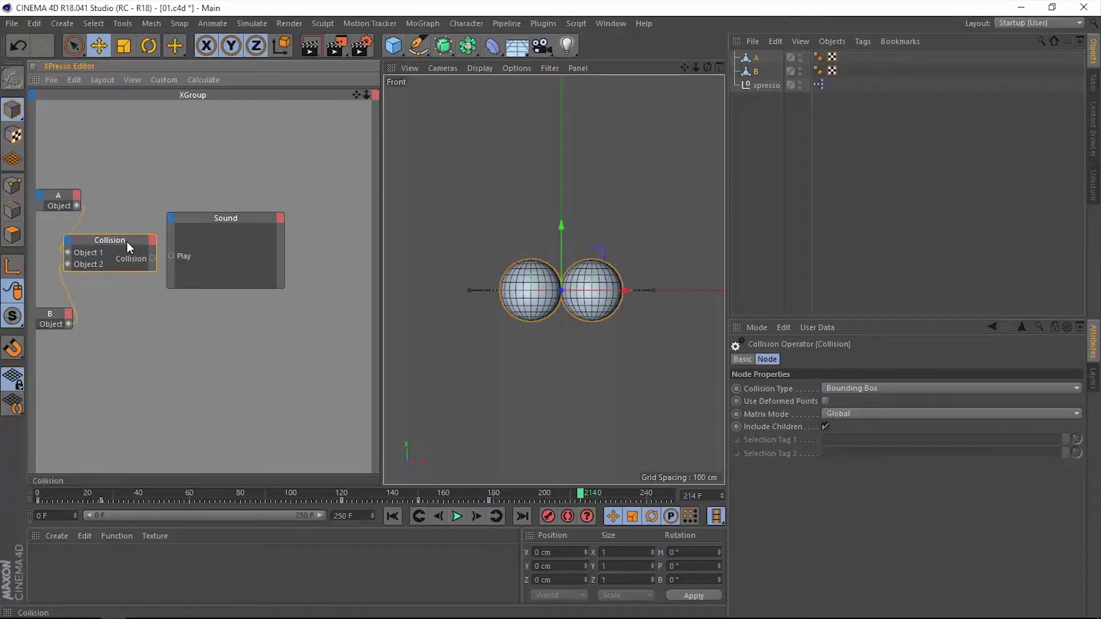
left_click(394, 516)
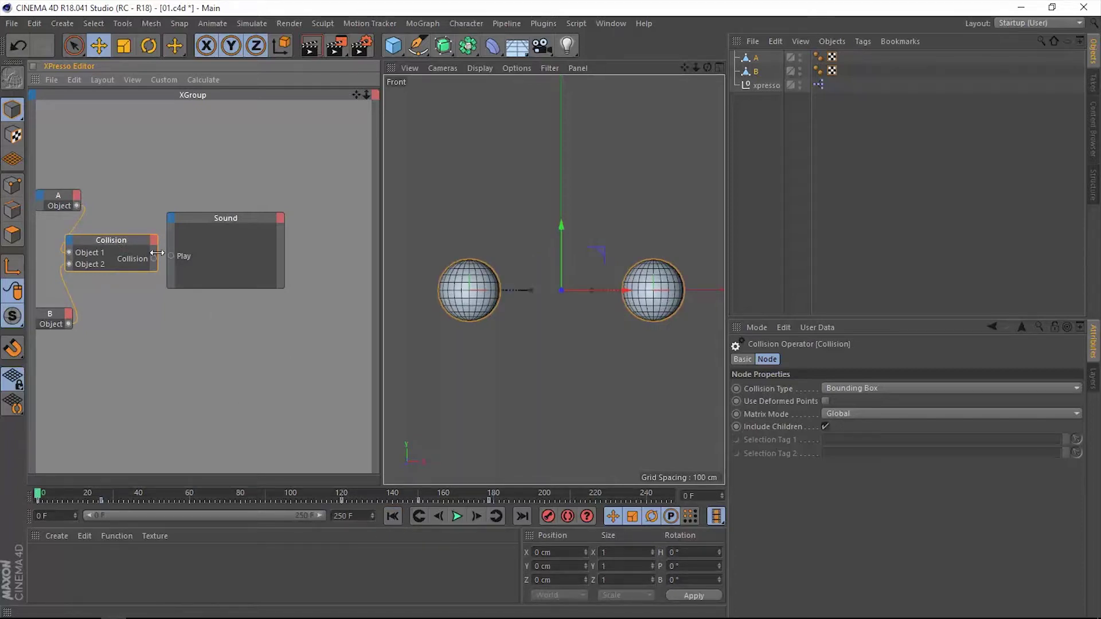
Step: Connect Collision's output to the Sound node's Play input, tidy the nodes, and play to frame 229
left_click_drag(154, 260, 173, 281)
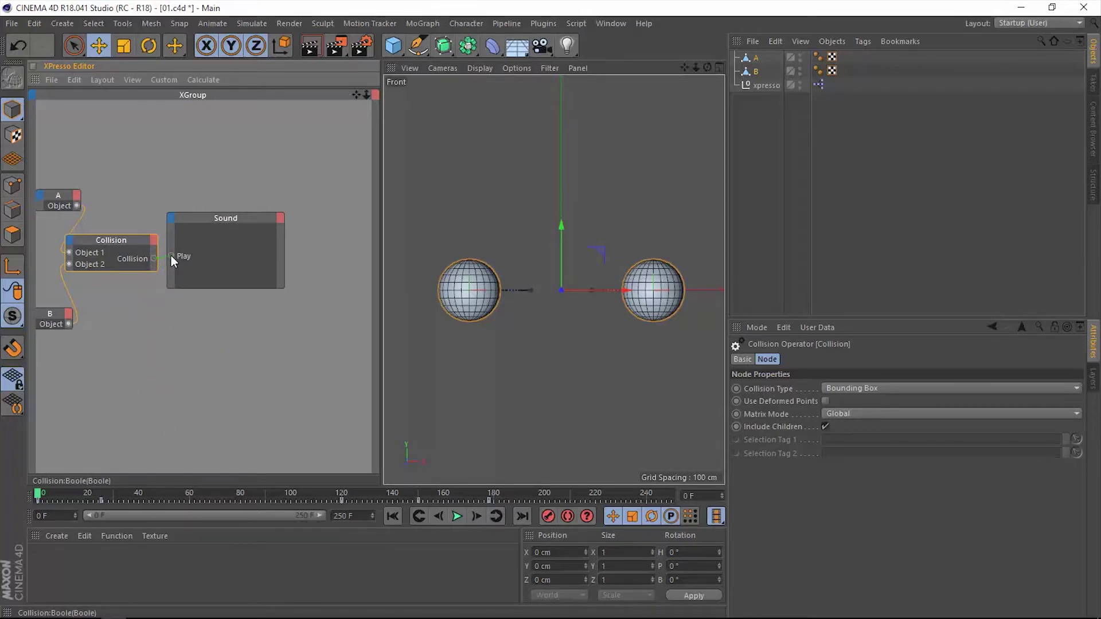
left_click_drag(171, 256, 174, 256)
left_click_drag(219, 219, 266, 207)
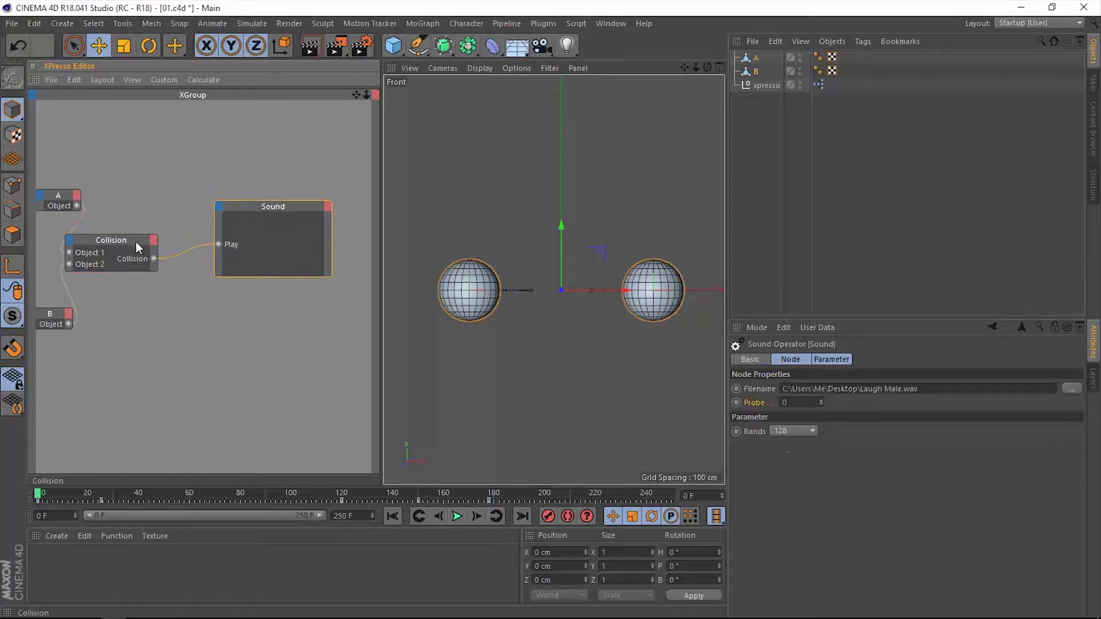
left_click_drag(141, 238, 177, 235)
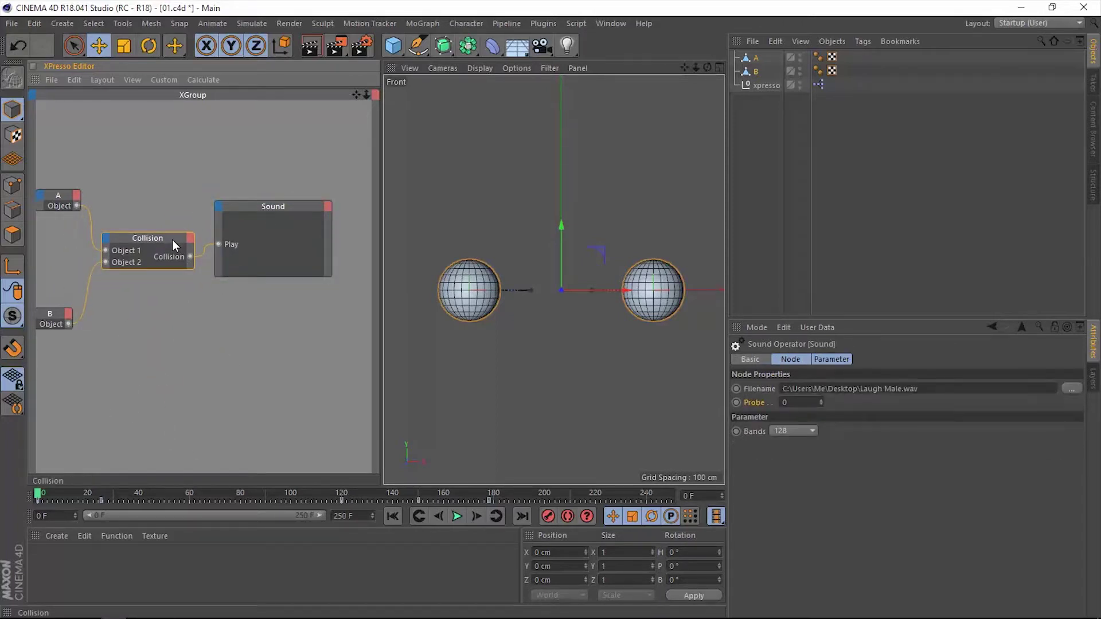
left_click(457, 517)
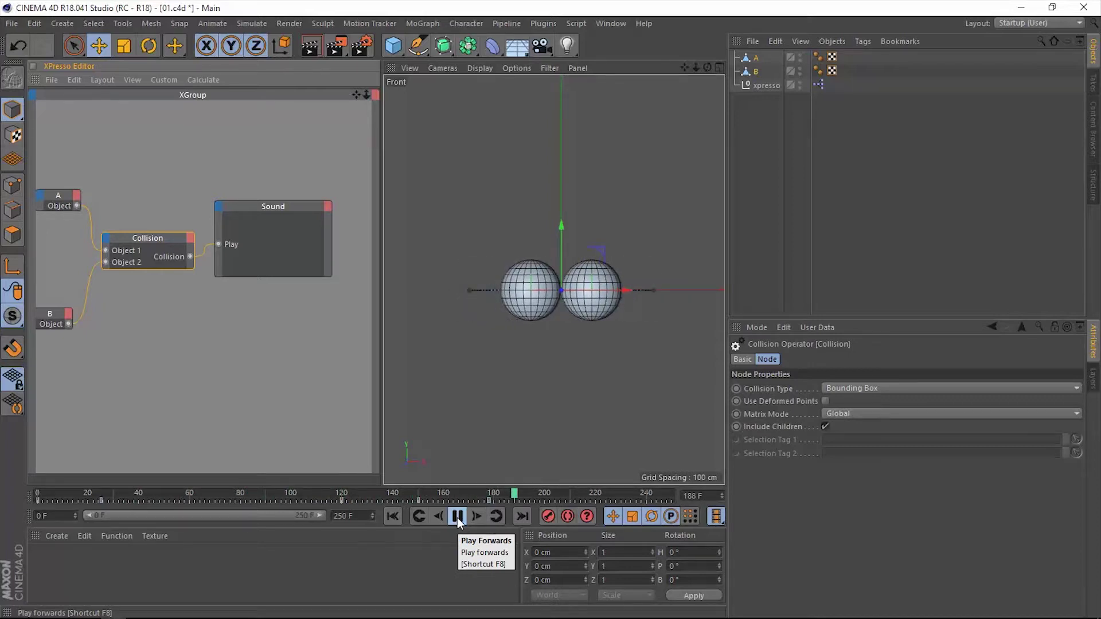
left_click(456, 518)
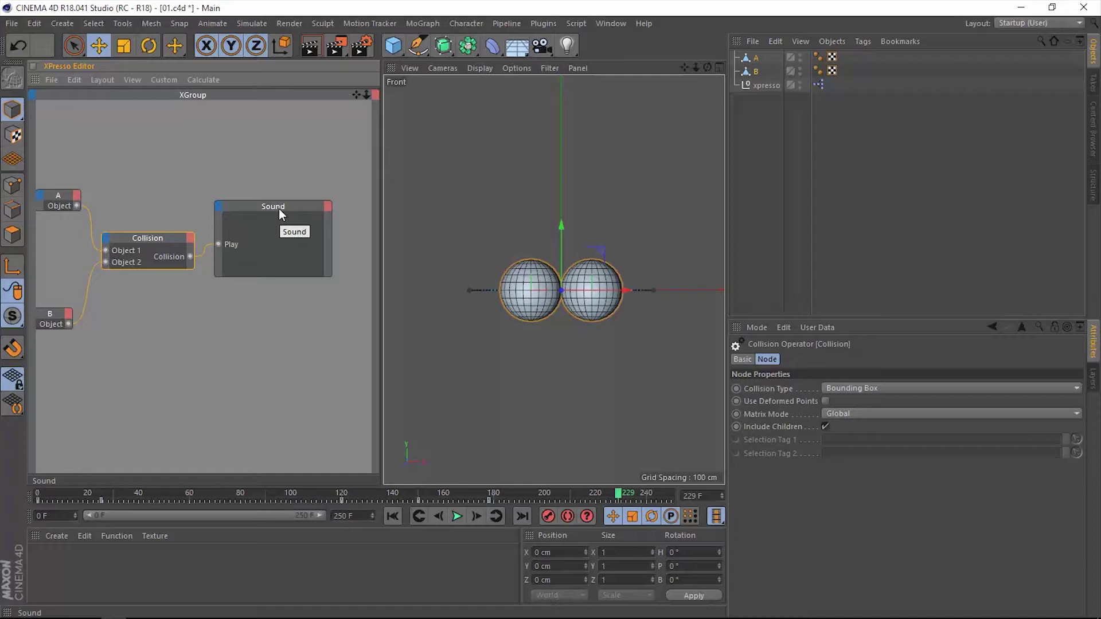
left_click(328, 206)
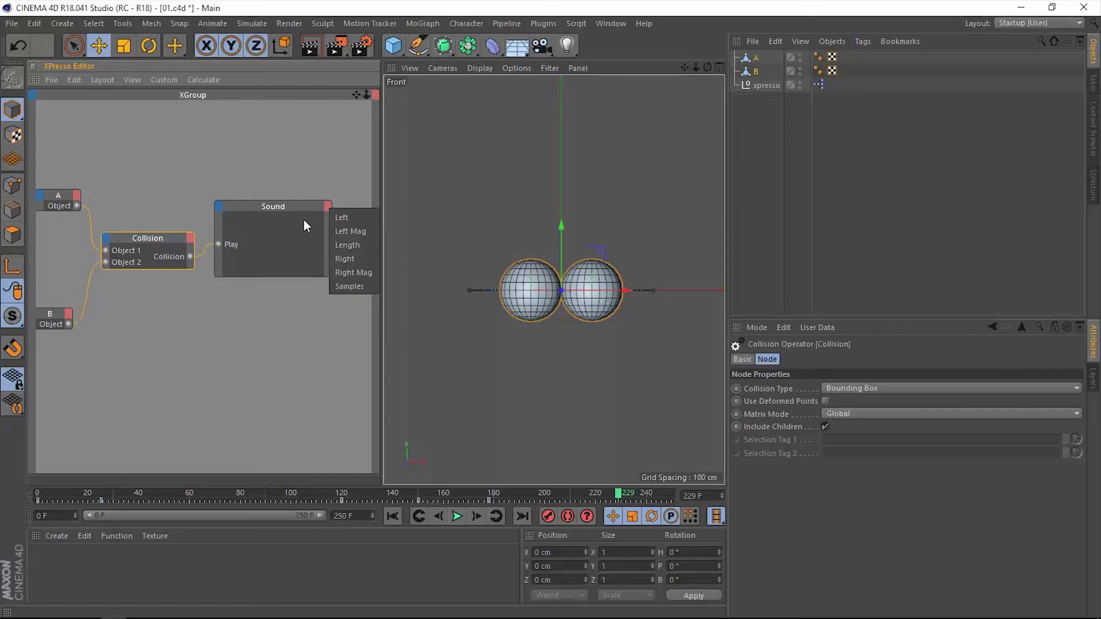
key("Escape")
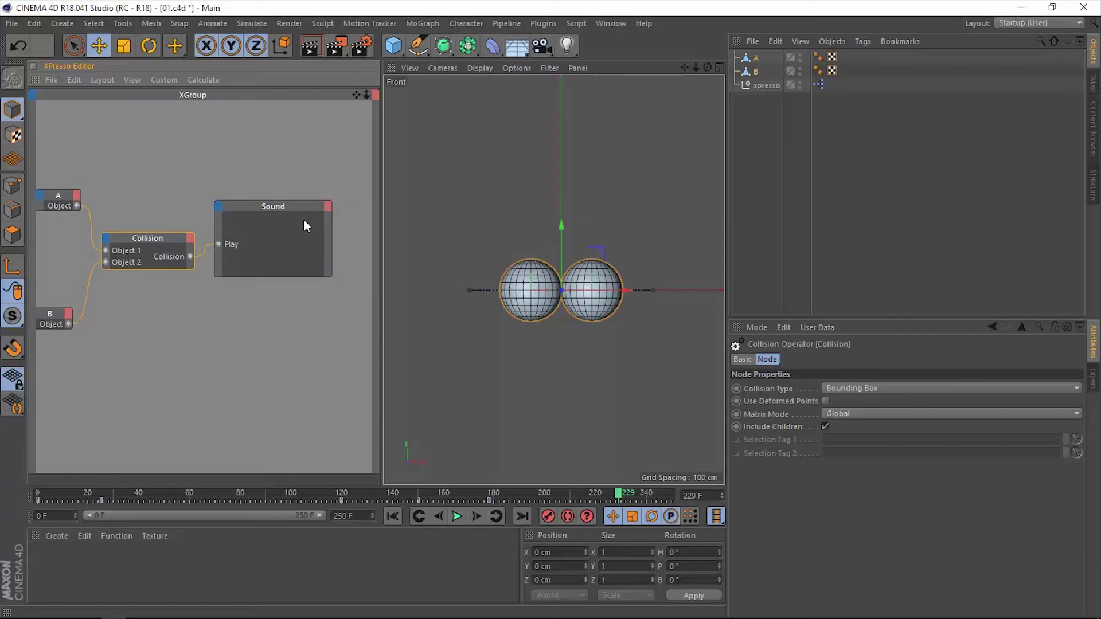